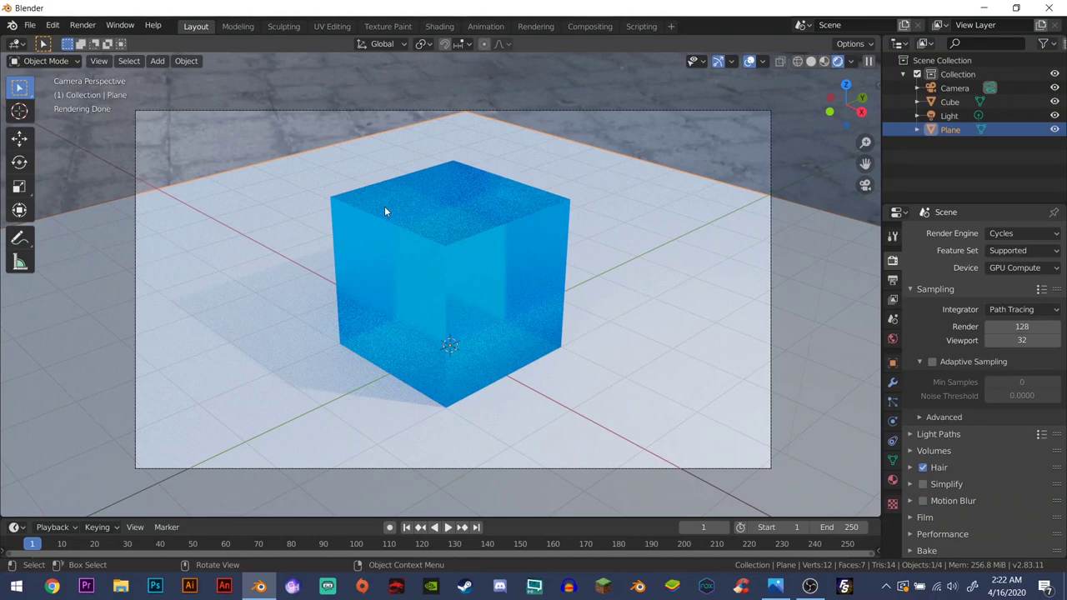
Show the saved noisy render 'Denoise tut NOISE.png' in Photos.
{"action": "left_click", "coordinate": [775, 586]}
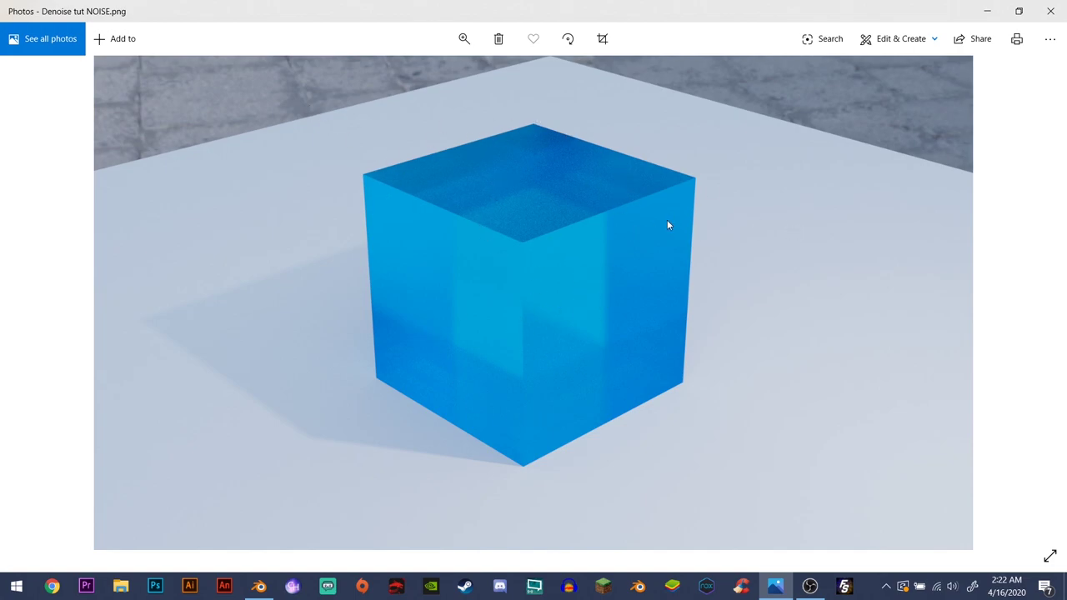
Back in Blender, set the Cycles render samples from 128 to 250.
{"action": "left_click", "coordinate": [259, 586]}
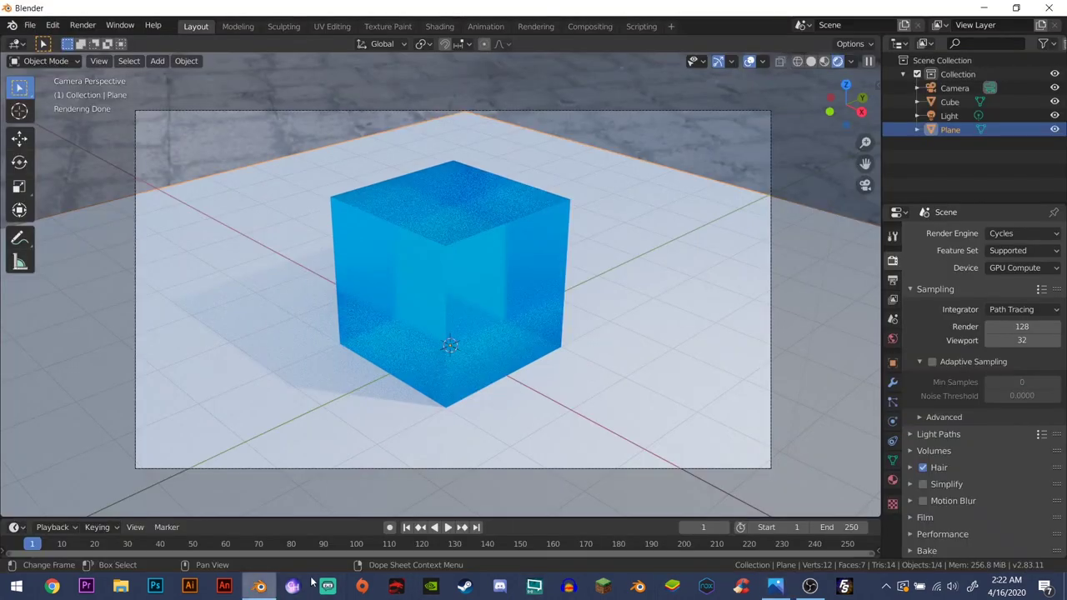
{"action": "left_click", "coordinate": [1000, 332]}
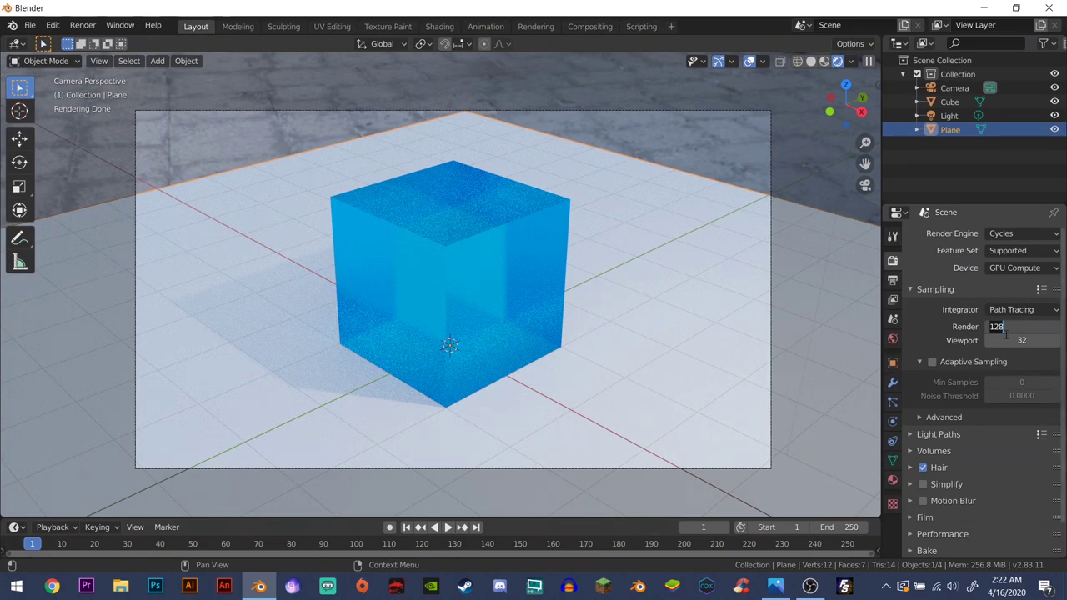
{"action": "type", "text": "250"}
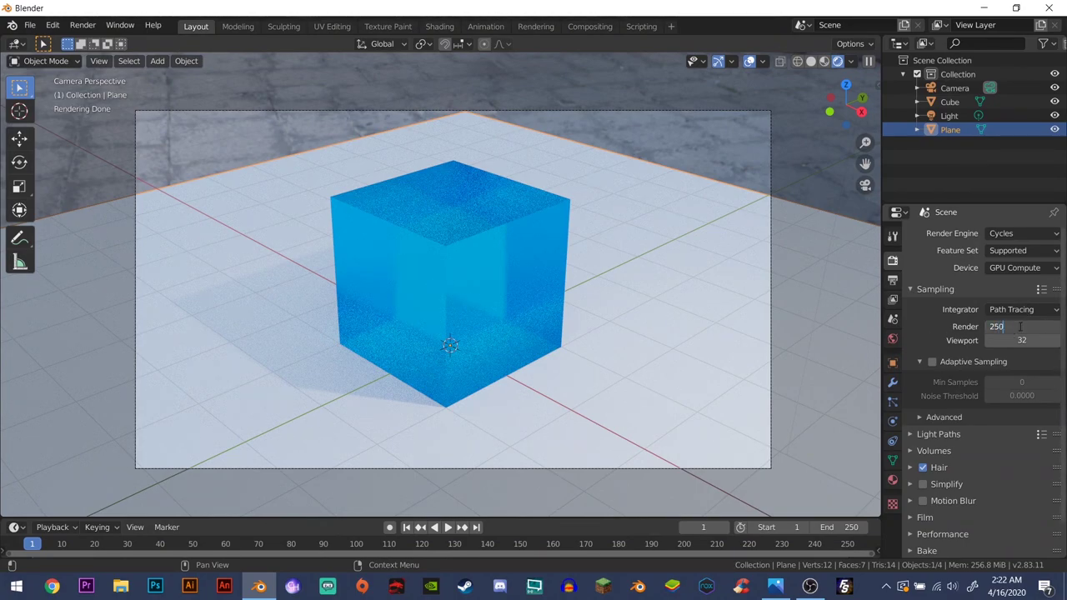
{"action": "key", "text": "Return"}
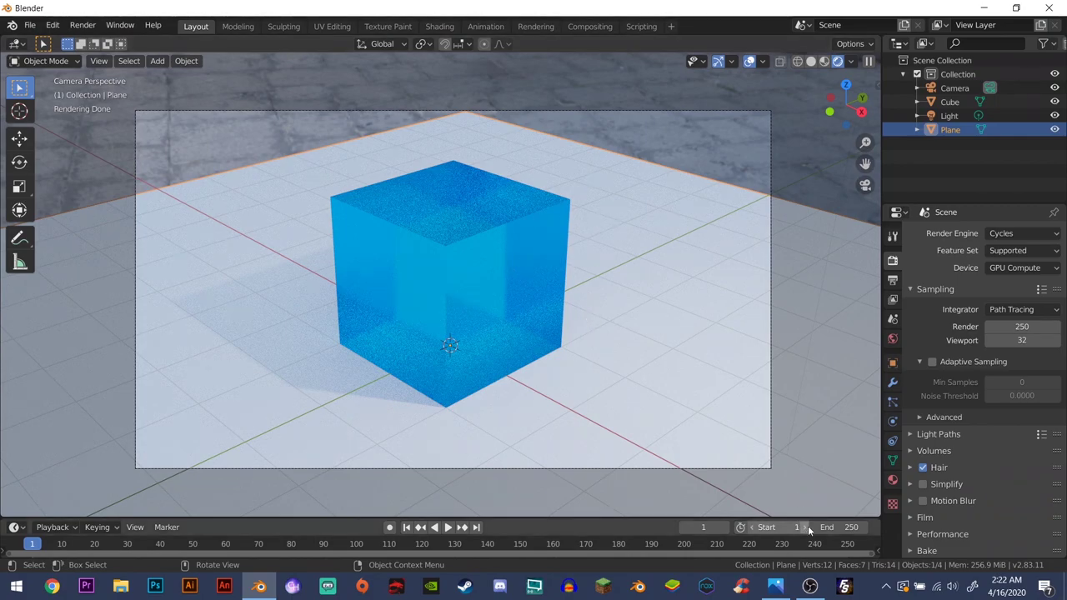
View 'Denoise tut higher sample NOISE.png' and zoom into the cube's top to check grain.
{"action": "left_click", "coordinate": [775, 586]}
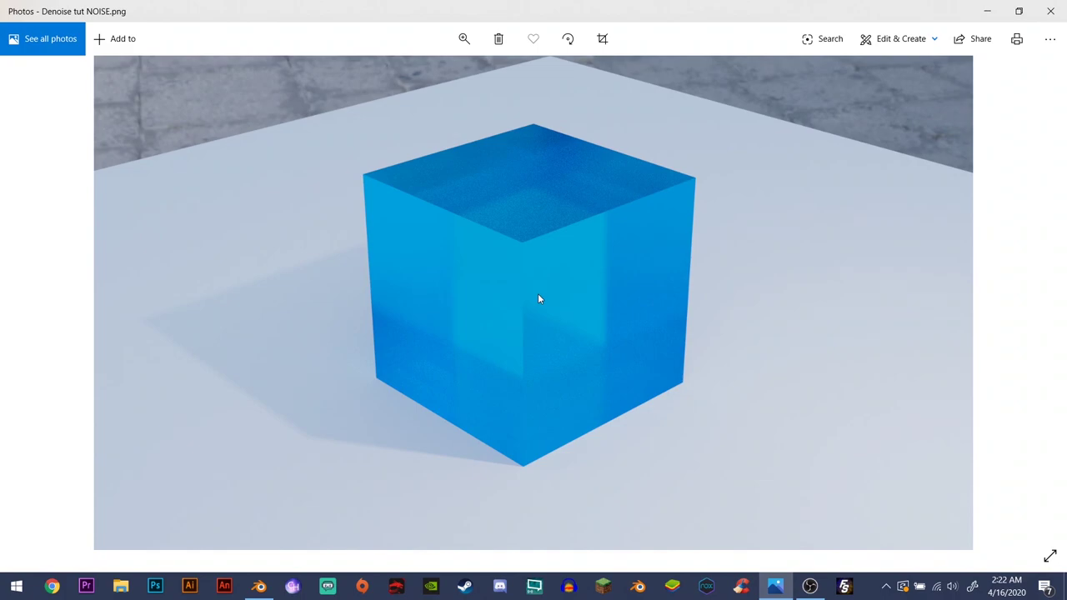
{"action": "key", "text": "Left"}
{"action": "left_click", "coordinate": [466, 39]}
{"action": "left_click_drag", "start_coordinate": [397, 75], "coordinate": [447, 76]}
{"action": "scroll", "coordinate": [574, 351], "scroll_direction": "up", "scroll_amount": 3}
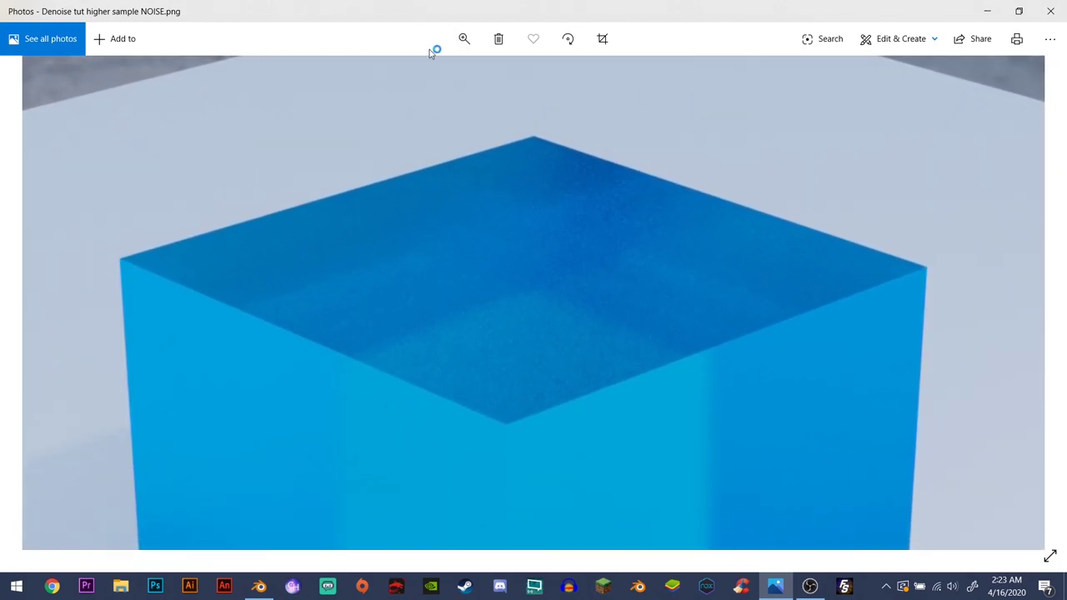
{"action": "left_click", "coordinate": [464, 39]}
{"action": "left_click_drag", "start_coordinate": [447, 75], "coordinate": [392, 79]}
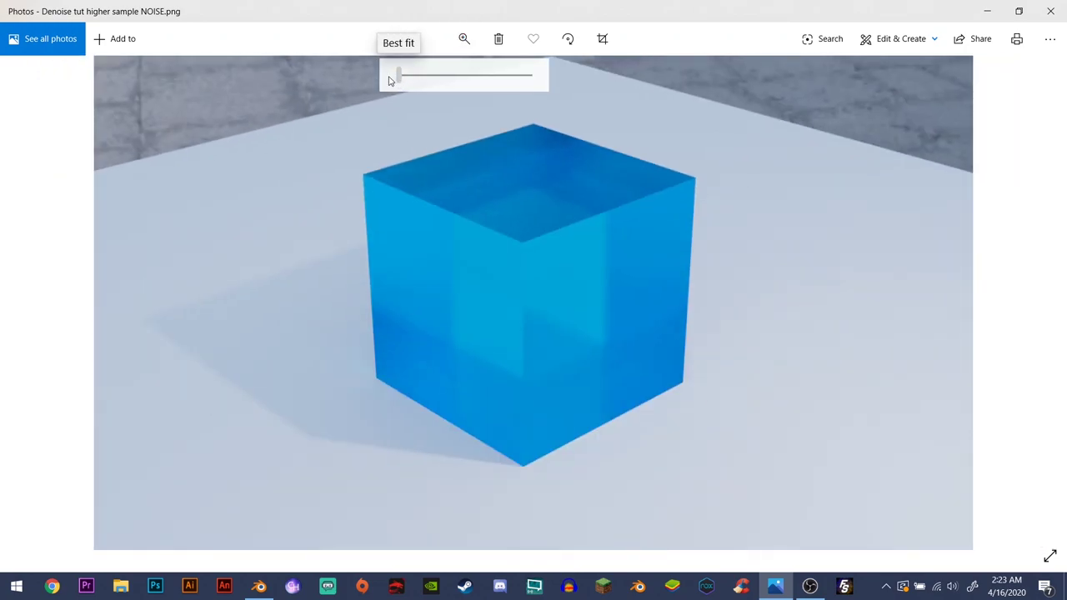
Enable Use Nodes in the Compositing workspace and spread apart the Render Layers and Composite nodes.
{"action": "left_click", "coordinate": [259, 586]}
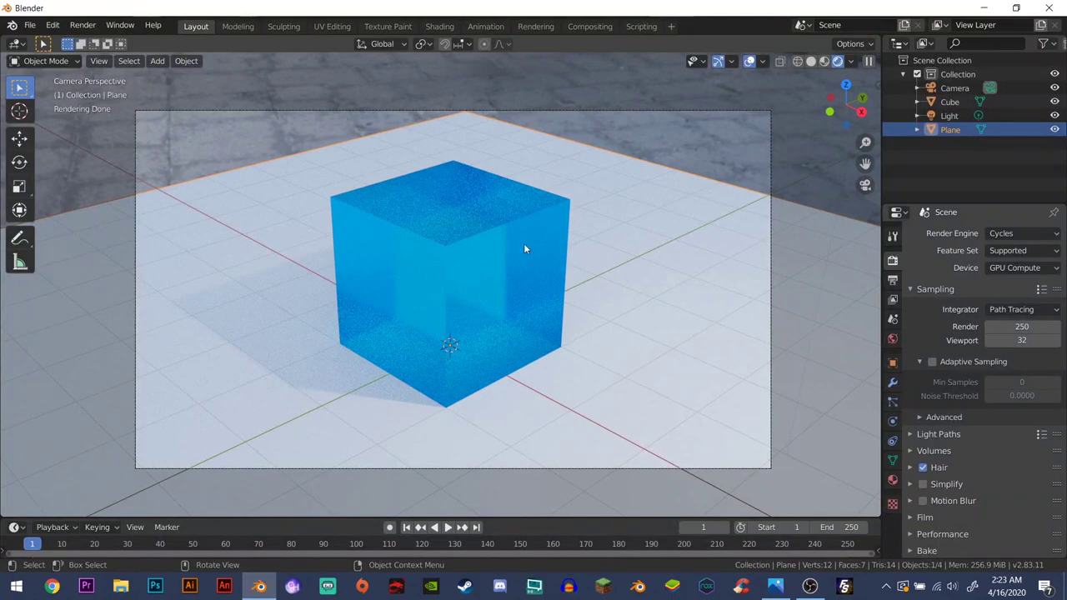
{"action": "left_click", "coordinate": [589, 26]}
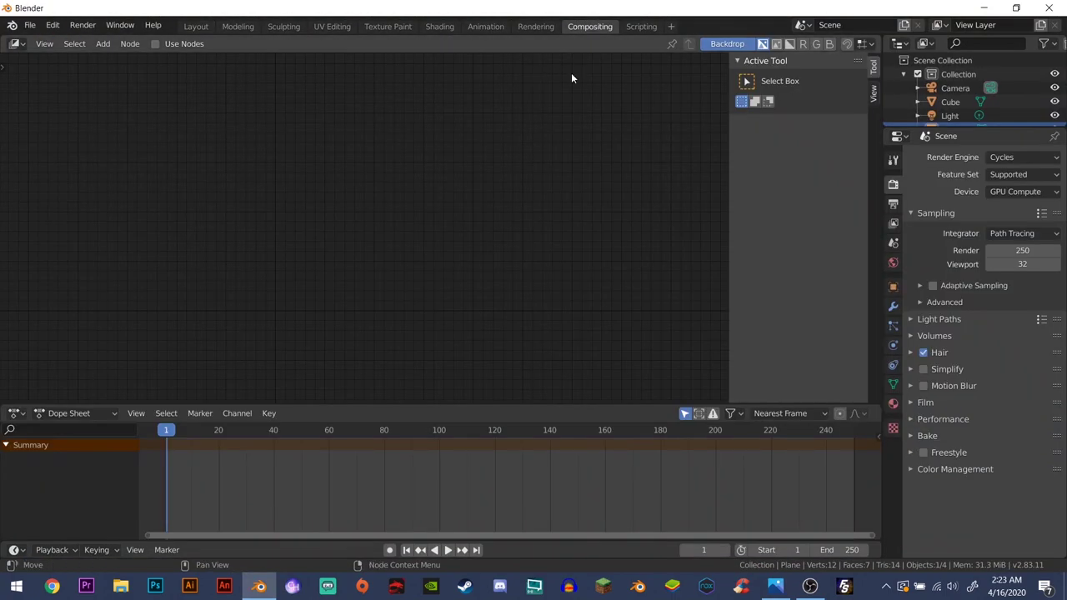
{"action": "left_click", "coordinate": [155, 44]}
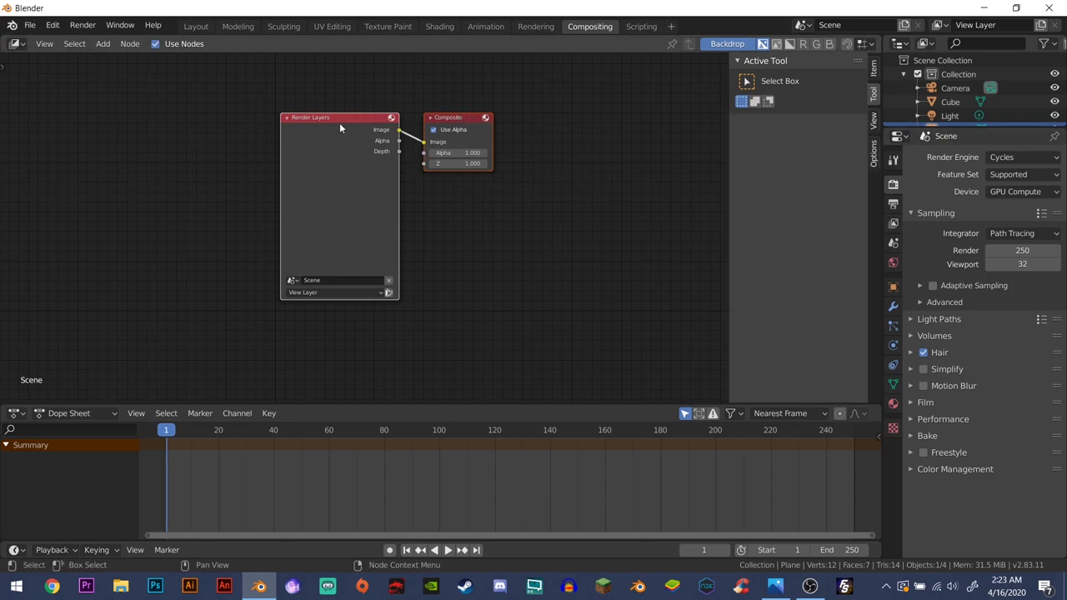
{"action": "left_click_drag", "start_coordinate": [347, 117], "coordinate": [256, 117]}
{"action": "left_click_drag", "start_coordinate": [459, 118], "coordinate": [496, 123]}
Enable the Denoising Data pass in the View Layer properties.
{"action": "left_click", "coordinate": [893, 223]}
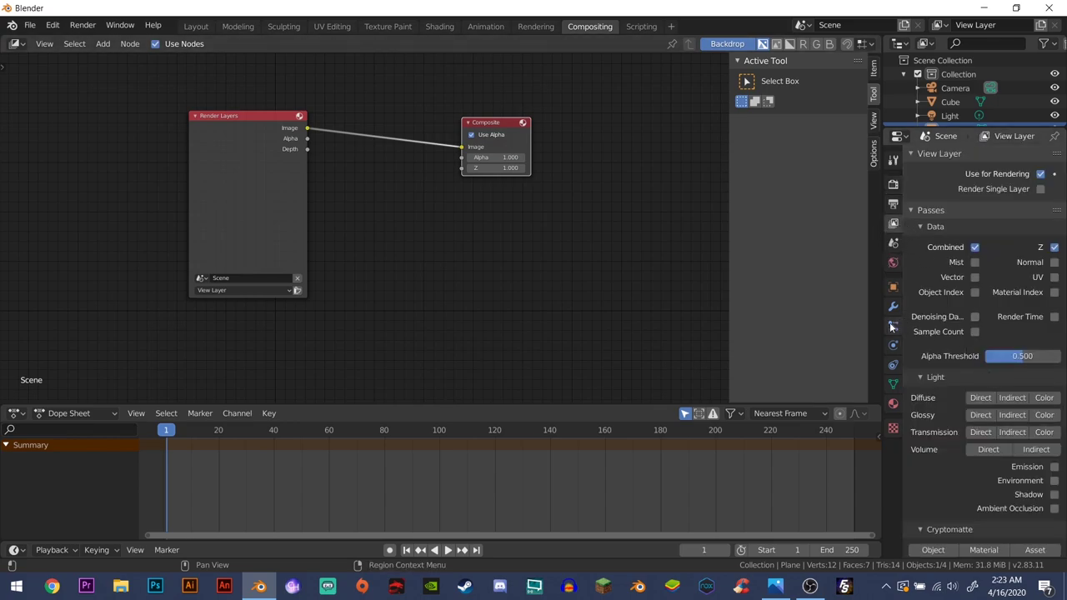
{"action": "left_click_drag", "start_coordinate": [885, 322], "coordinate": [862, 322]}
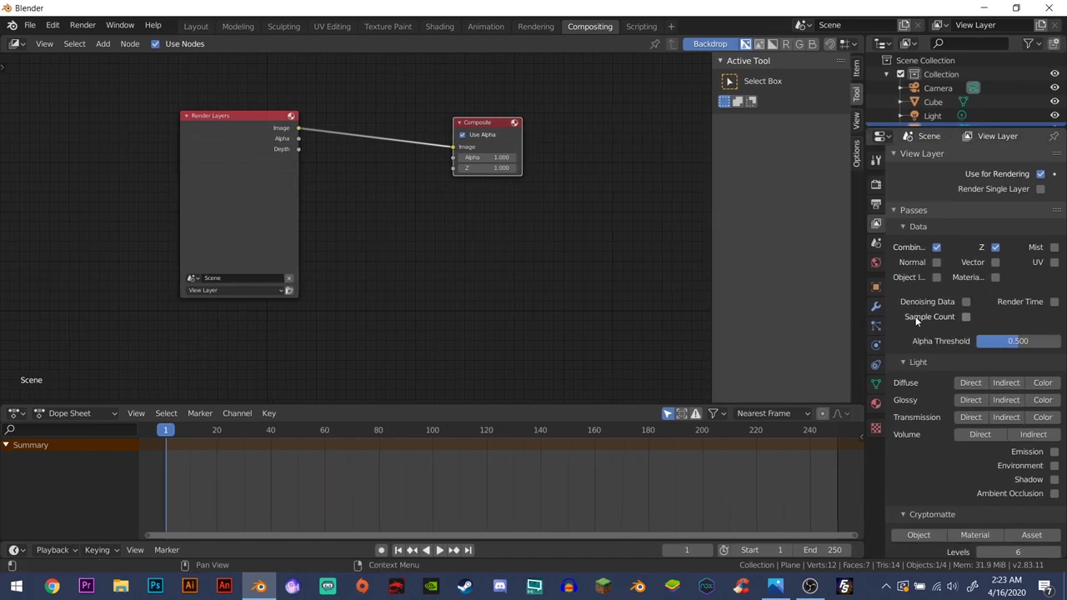
{"action": "left_click", "coordinate": [965, 302]}
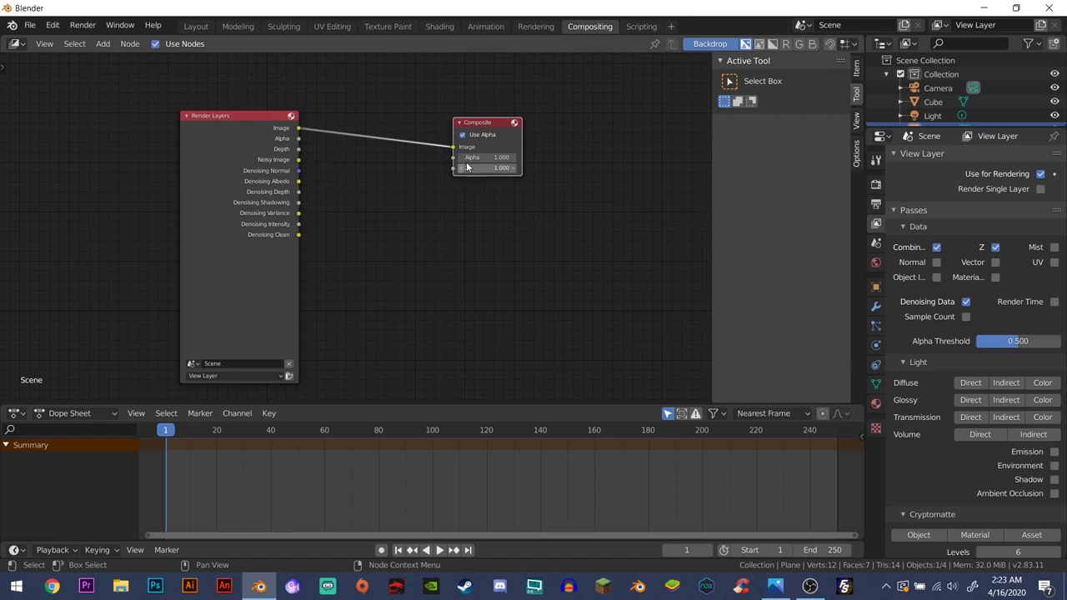
{"action": "left_click_drag", "start_coordinate": [478, 133], "coordinate": [507, 128]}
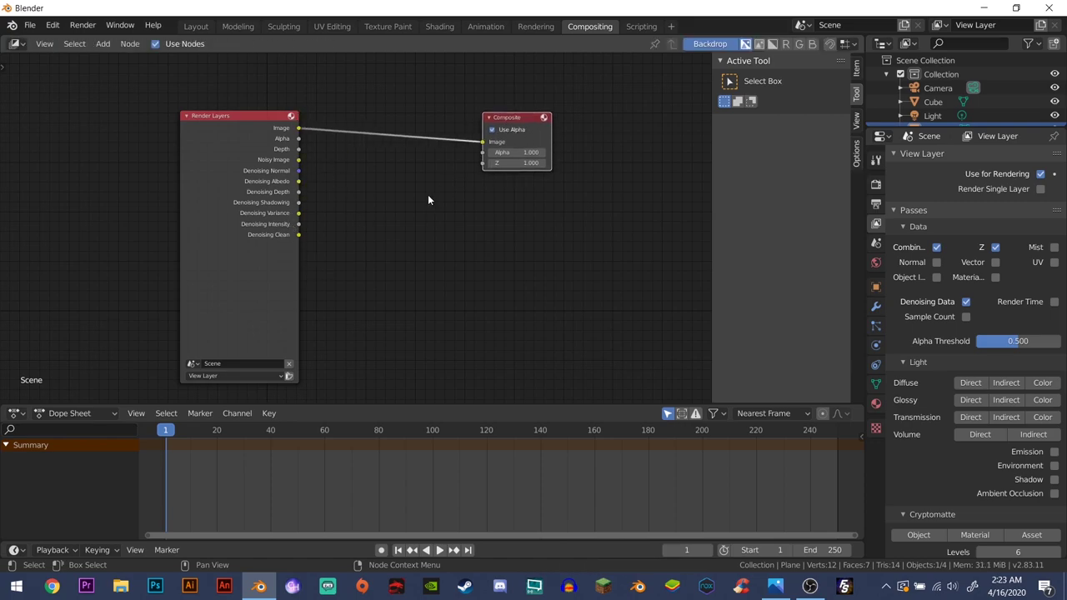
Add a Denoise node onto the link between Render Layers and Composite.
{"action": "key", "text": "shift+a"}
{"action": "left_click", "coordinate": [409, 185]}
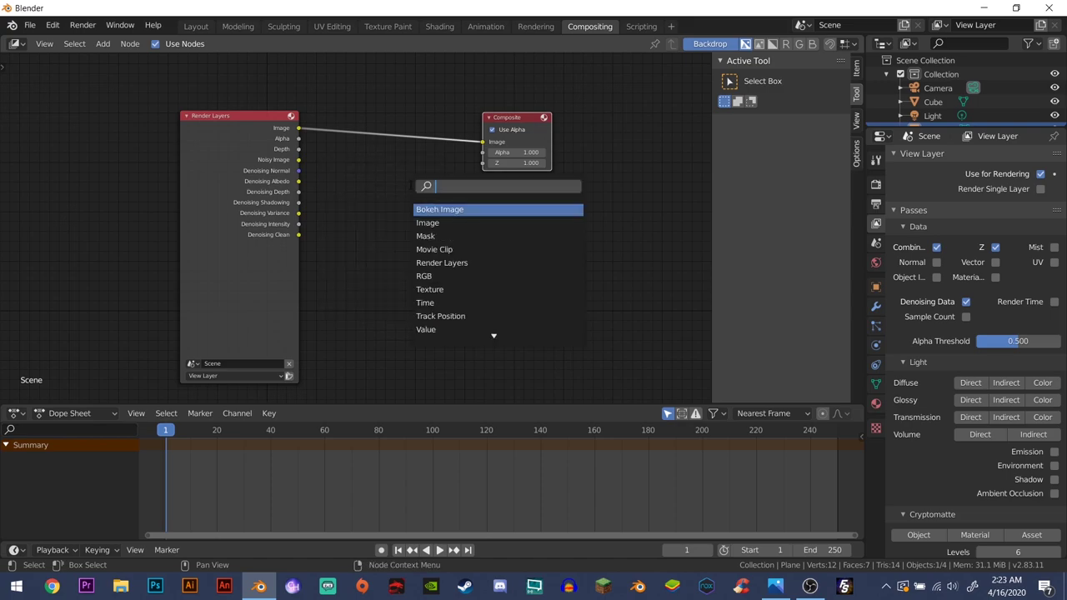
{"action": "type", "text": "denoi"}
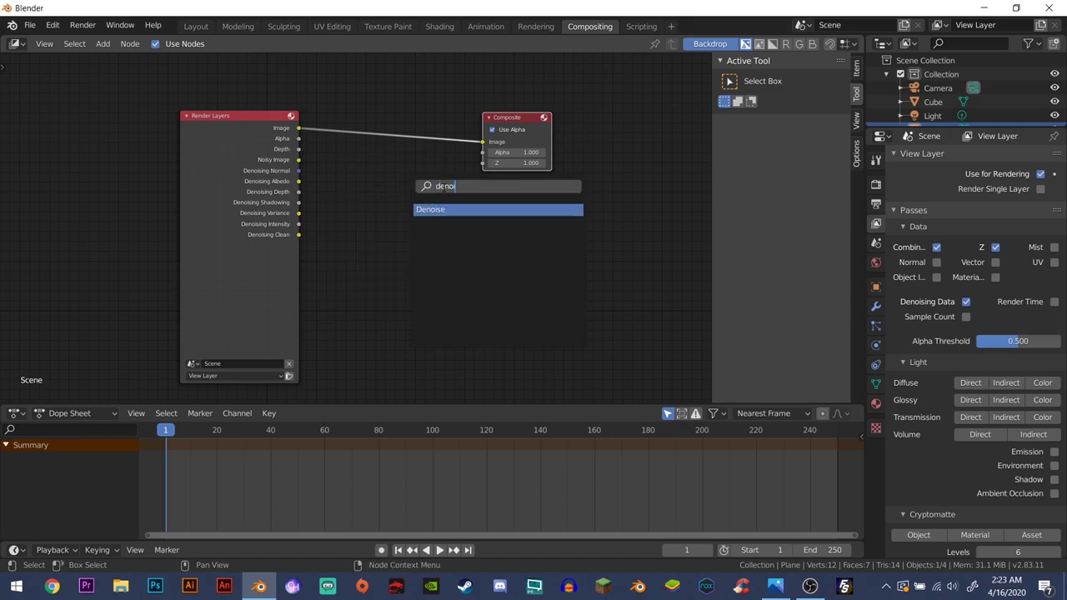
{"action": "key", "text": "Return"}
{"action": "left_click", "coordinate": [383, 111]}
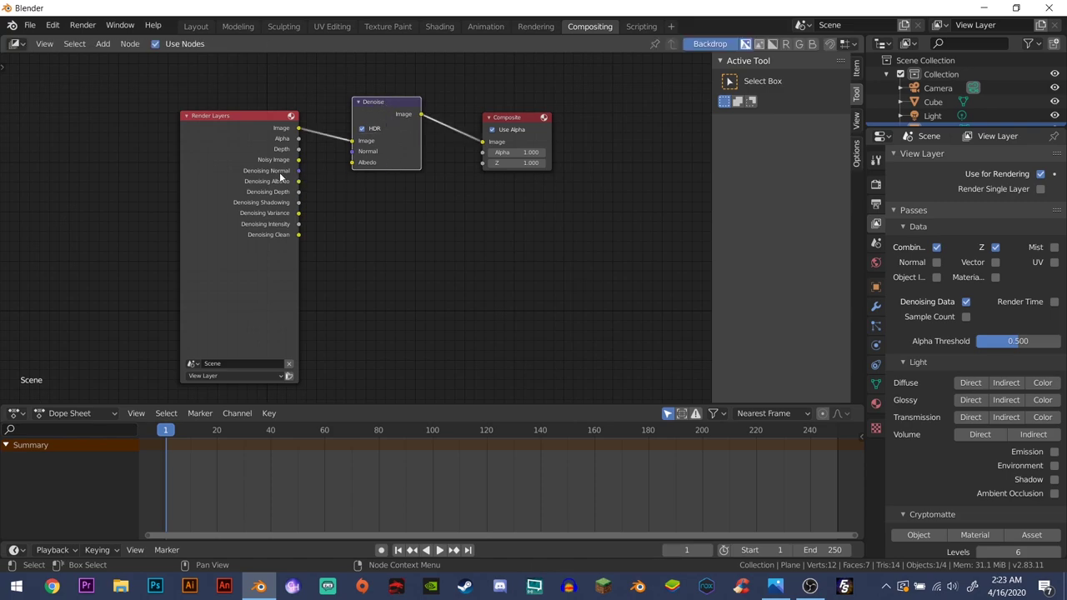
Connect Denoising Normal and Denoising Albedo to the Denoise node's Normal and Albedo inputs.
{"action": "left_click_drag", "start_coordinate": [298, 170], "coordinate": [352, 151]}
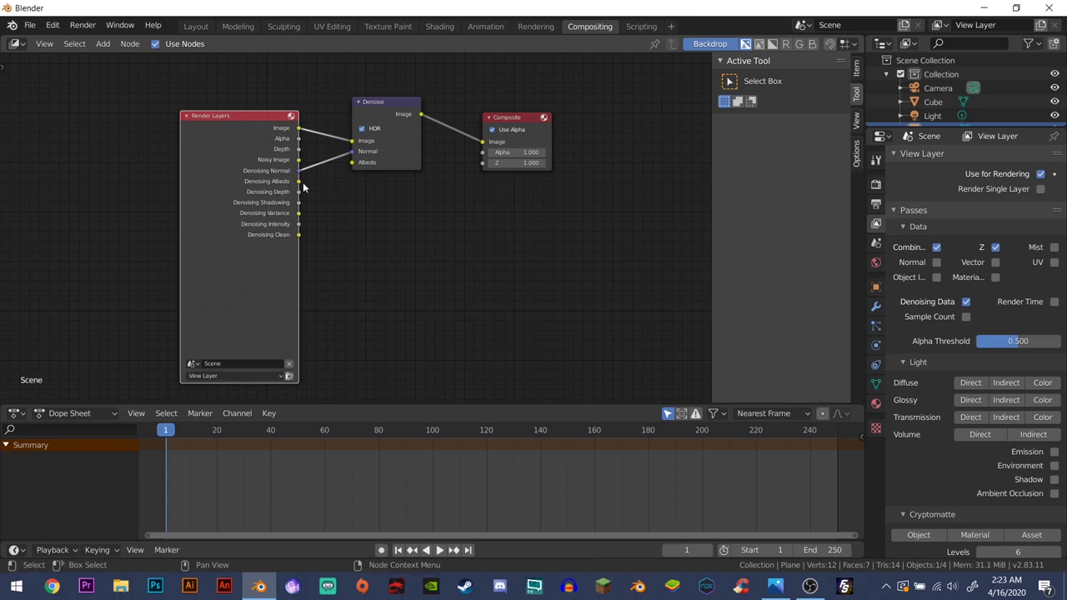
{"action": "left_click_drag", "start_coordinate": [300, 182], "coordinate": [360, 170]}
{"action": "left_click_drag", "start_coordinate": [391, 110], "coordinate": [450, 119]}
Return to the Layout view and lower the Cycles render samples to 128.
{"action": "left_click", "coordinate": [196, 26]}
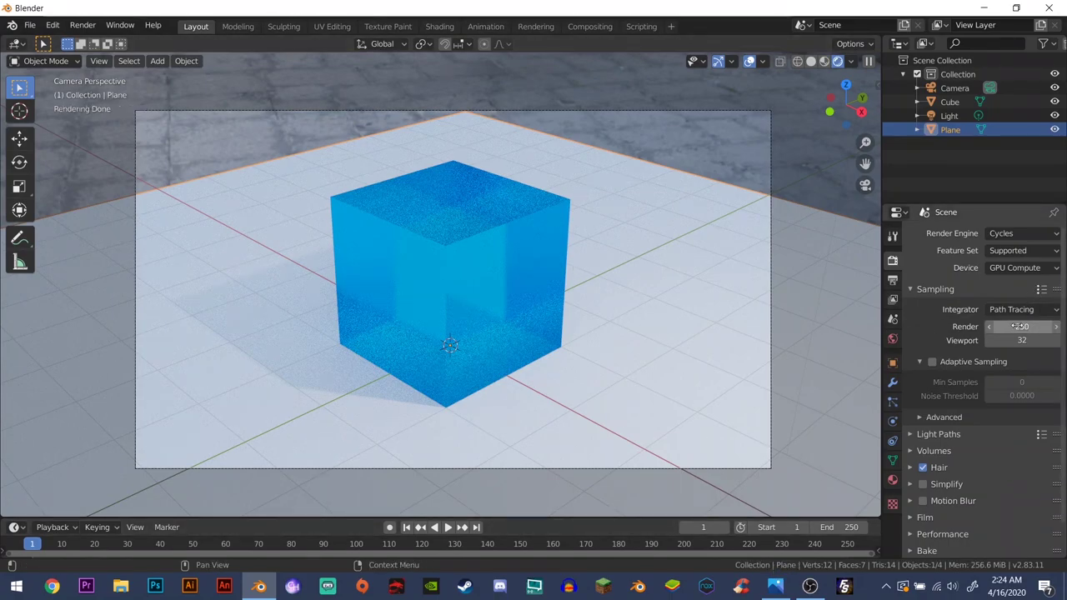
{"action": "left_click", "coordinate": [1010, 326]}
{"action": "type", "text": "128"}
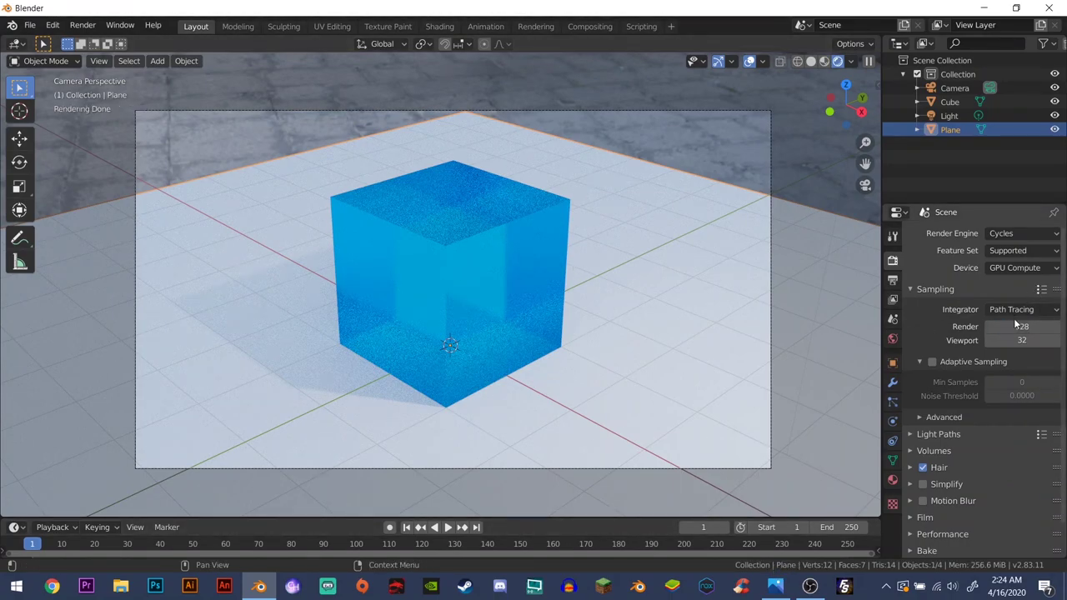
{"action": "key", "text": "Return"}
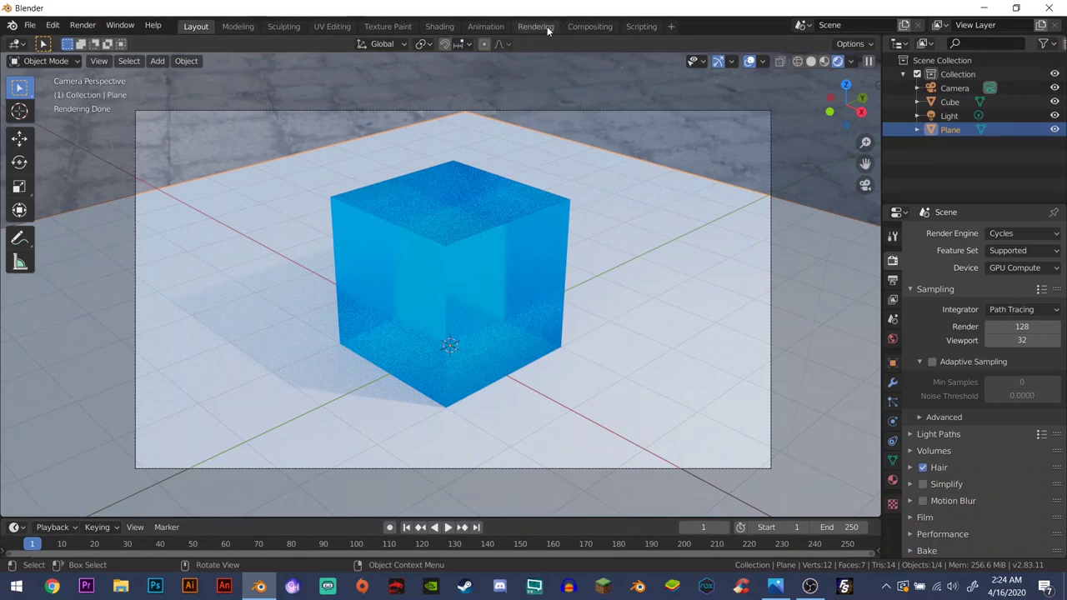
Bring up 'Denoise tut deNOISE.png' in Photos, zoom in and pan to the cube's top face.
{"action": "left_click", "coordinate": [777, 587]}
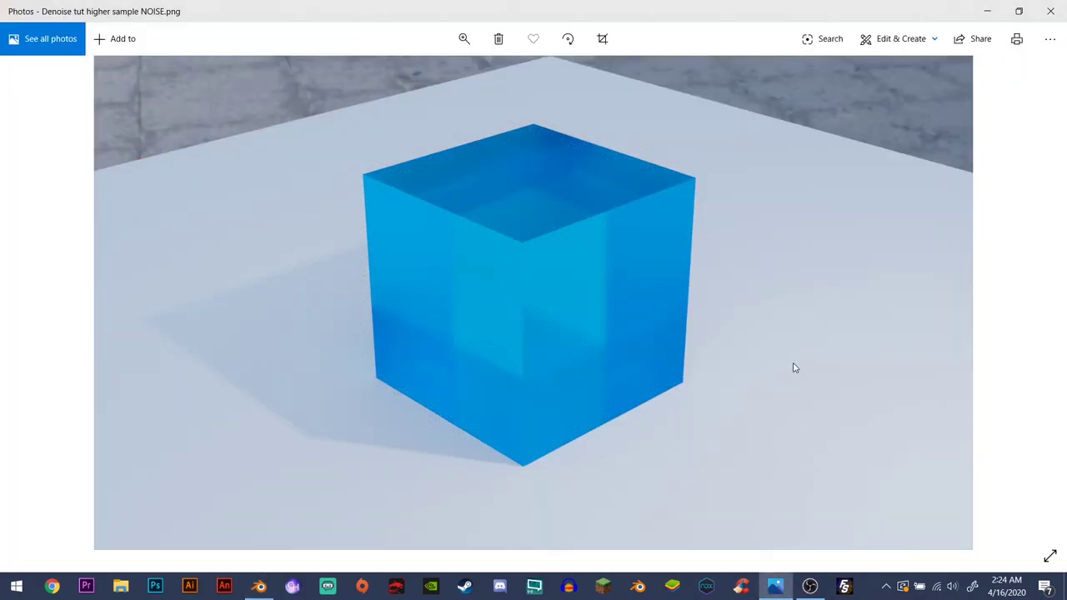
{"action": "key", "text": "Left"}
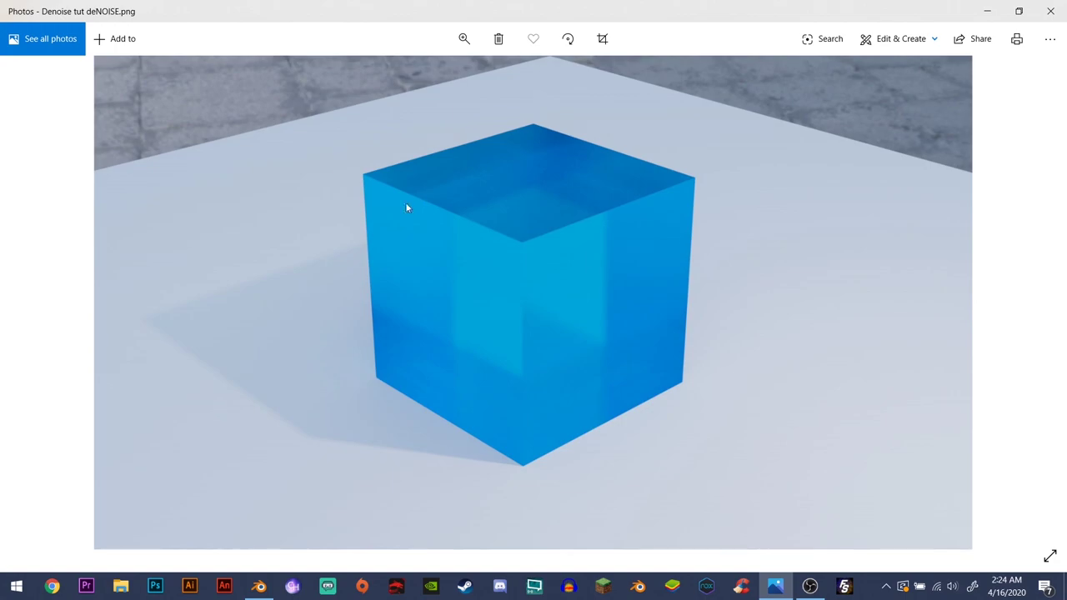
{"action": "left_click", "coordinate": [464, 39]}
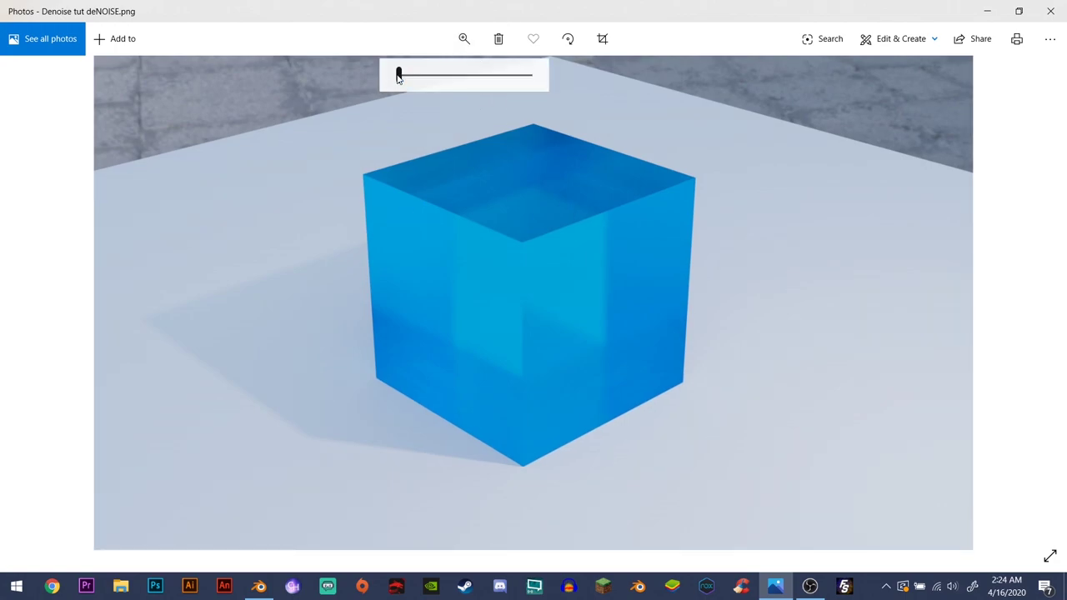
{"action": "left_click_drag", "start_coordinate": [397, 74], "coordinate": [442, 87]}
{"action": "left_click_drag", "start_coordinate": [581, 125], "coordinate": [602, 335]}
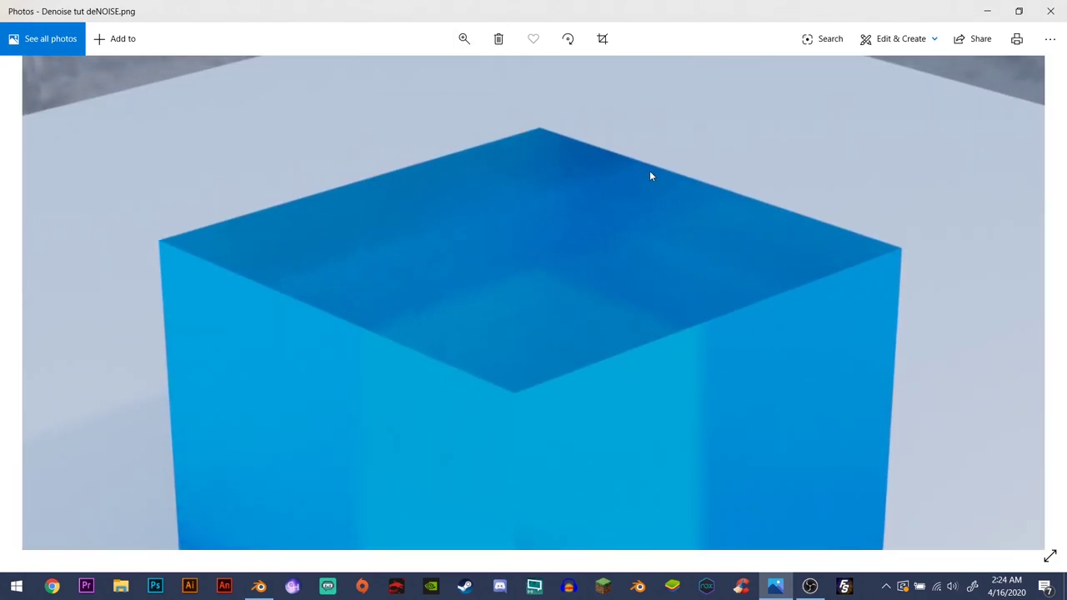
Zoom further into the cube's top face to check for noise, then zoom back out.
{"action": "left_click", "coordinate": [464, 38]}
{"action": "left_click_drag", "start_coordinate": [441, 76], "coordinate": [455, 74]}
{"action": "left_click", "coordinate": [667, 291]}
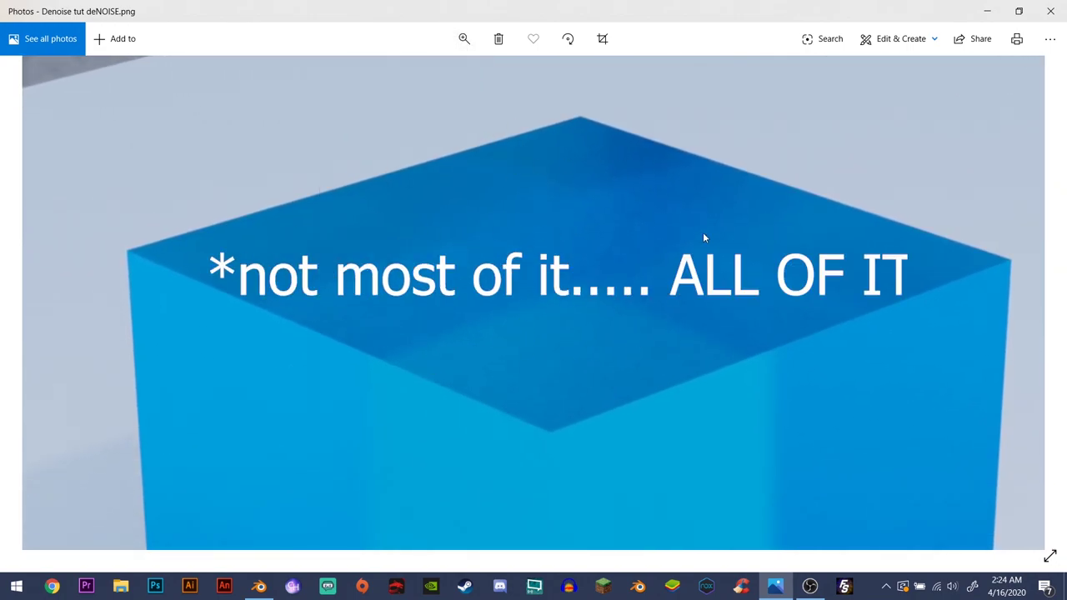
{"action": "scroll", "coordinate": [755, 354], "scroll_direction": "down", "scroll_amount": 10}
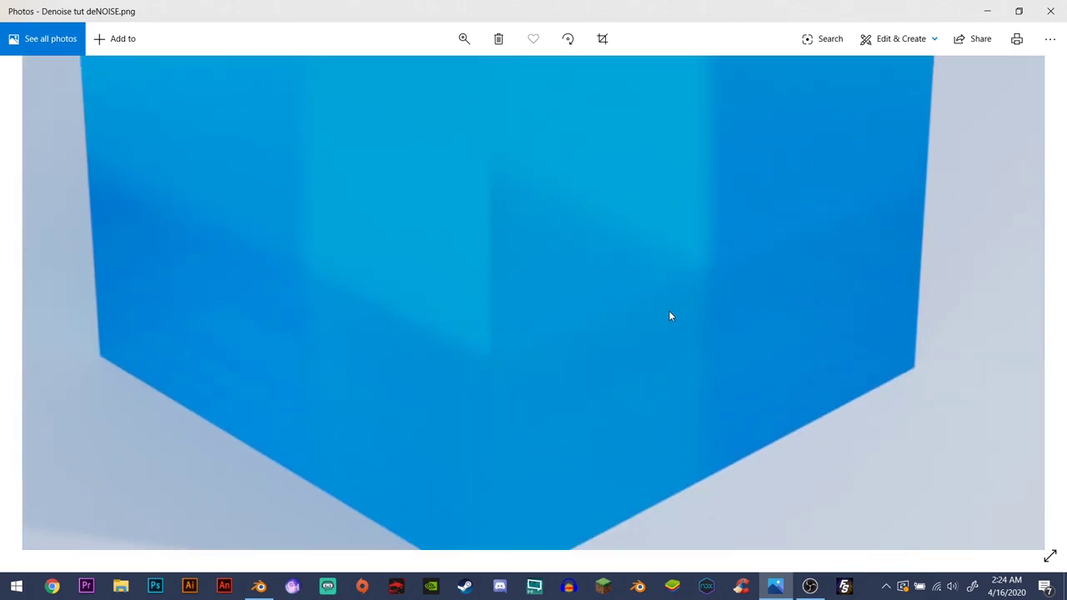
{"action": "scroll", "coordinate": [743, 309], "scroll_direction": "up", "scroll_amount": 8}
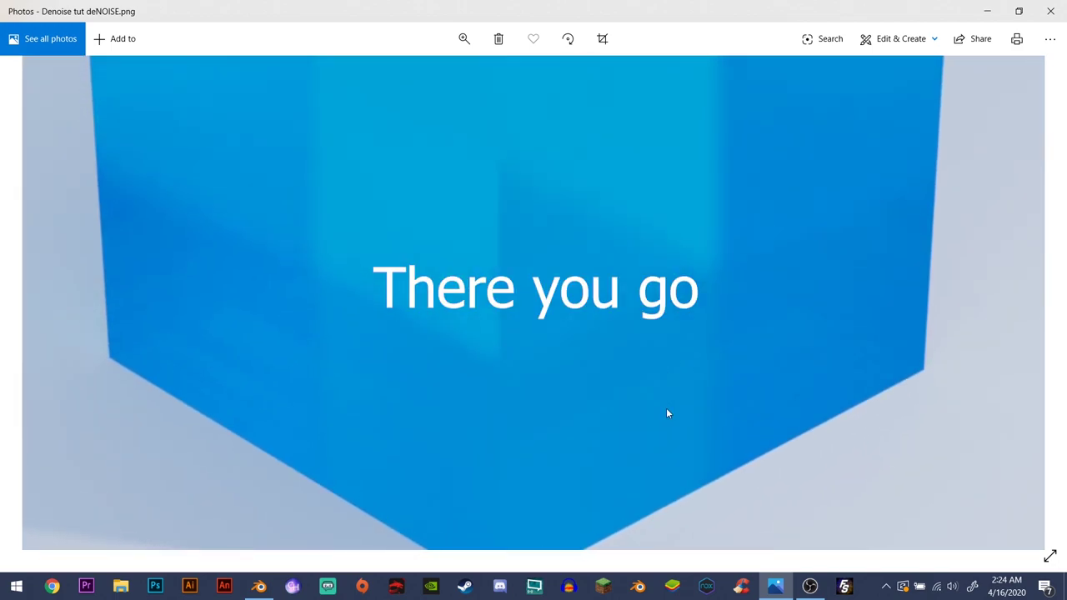
{"action": "left_click", "coordinate": [461, 47]}
{"action": "left_click_drag", "start_coordinate": [453, 75], "coordinate": [398, 75]}
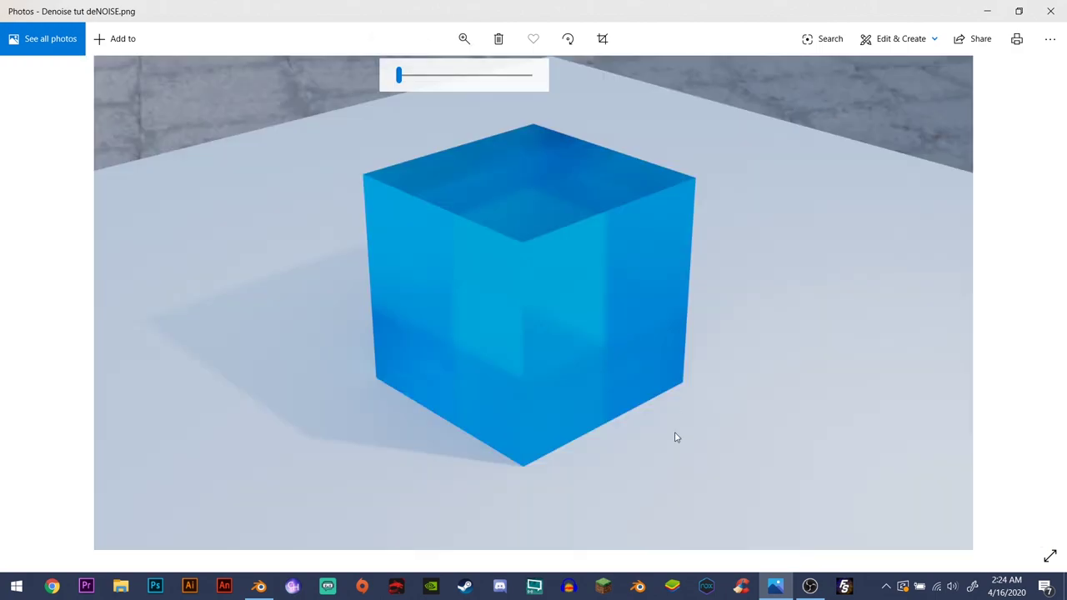
Raise Blender's render samples back to 250, then return to the denoised render in Photos.
{"action": "left_click", "coordinate": [259, 586]}
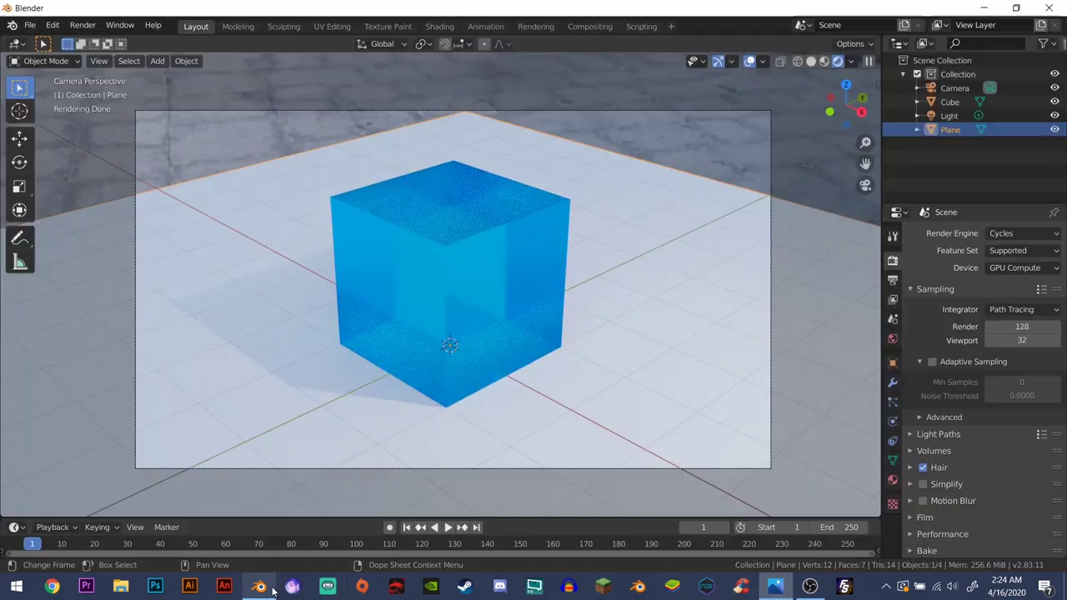
{"action": "left_click", "coordinate": [1022, 327]}
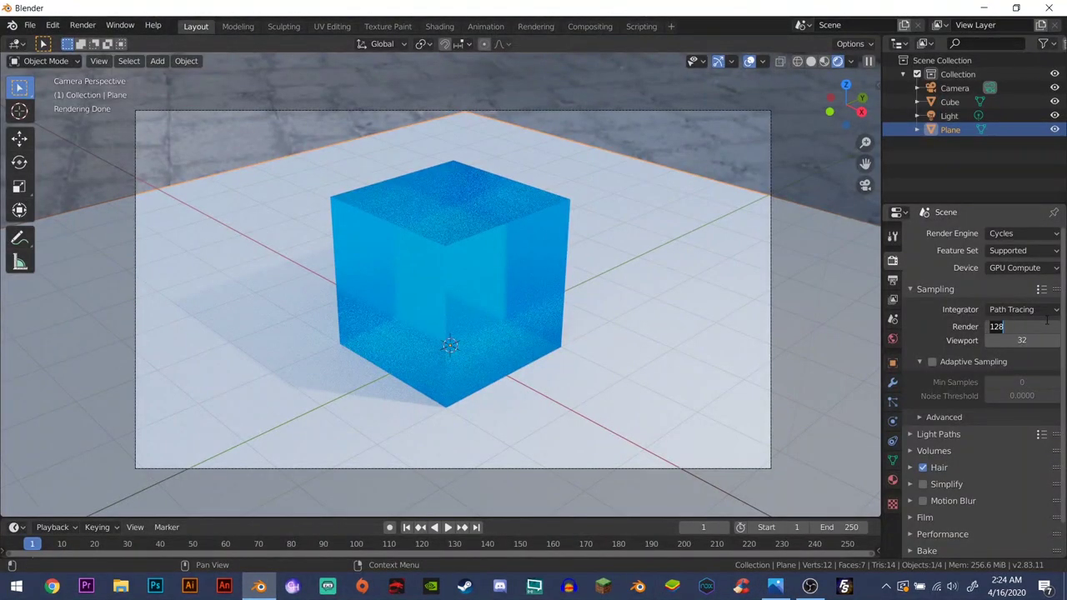
{"action": "type", "text": "250"}
{"action": "key", "text": "Return"}
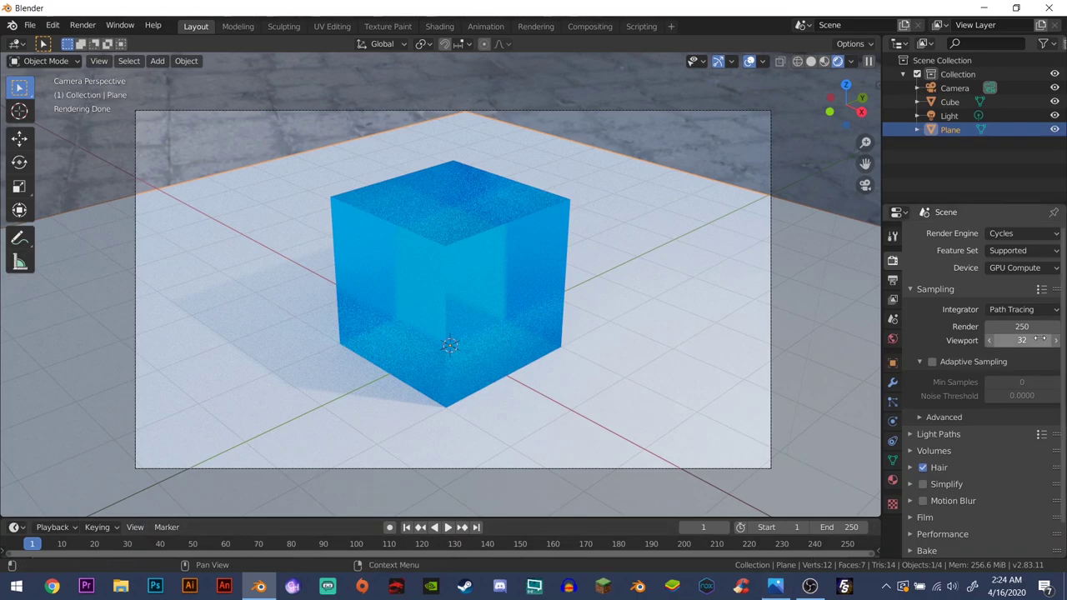
{"action": "left_click", "coordinate": [773, 587]}
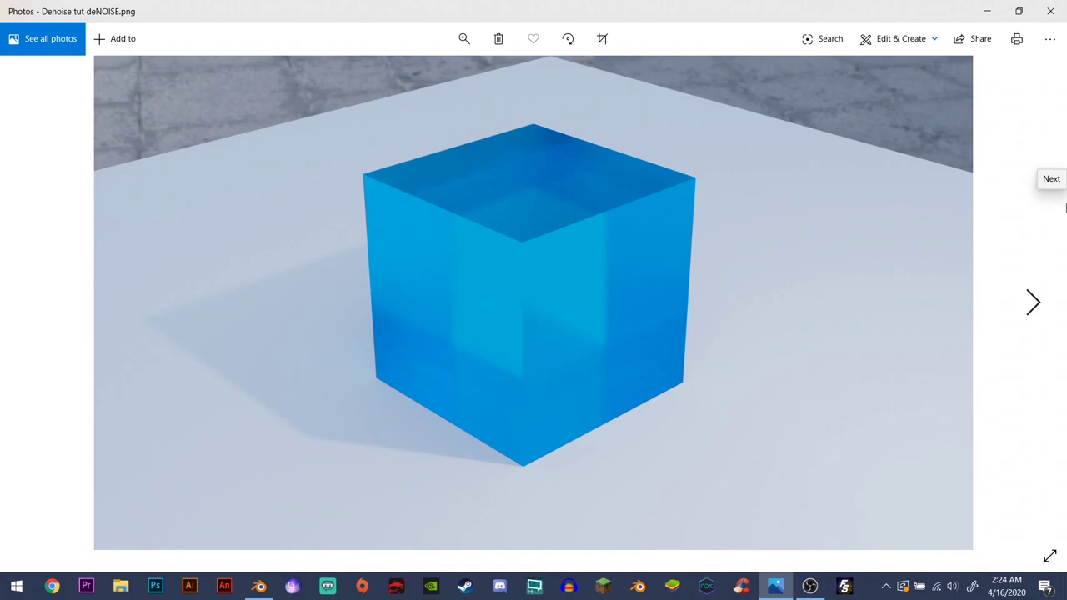
Show 'Denoise tut higher samples deNOISE.png' and zoom in to examine the cube.
{"action": "left_click", "coordinate": [1066, 207]}
{"action": "left_click", "coordinate": [465, 39]}
{"action": "scroll", "coordinate": [533, 159], "scroll_direction": "up", "scroll_amount": 2}
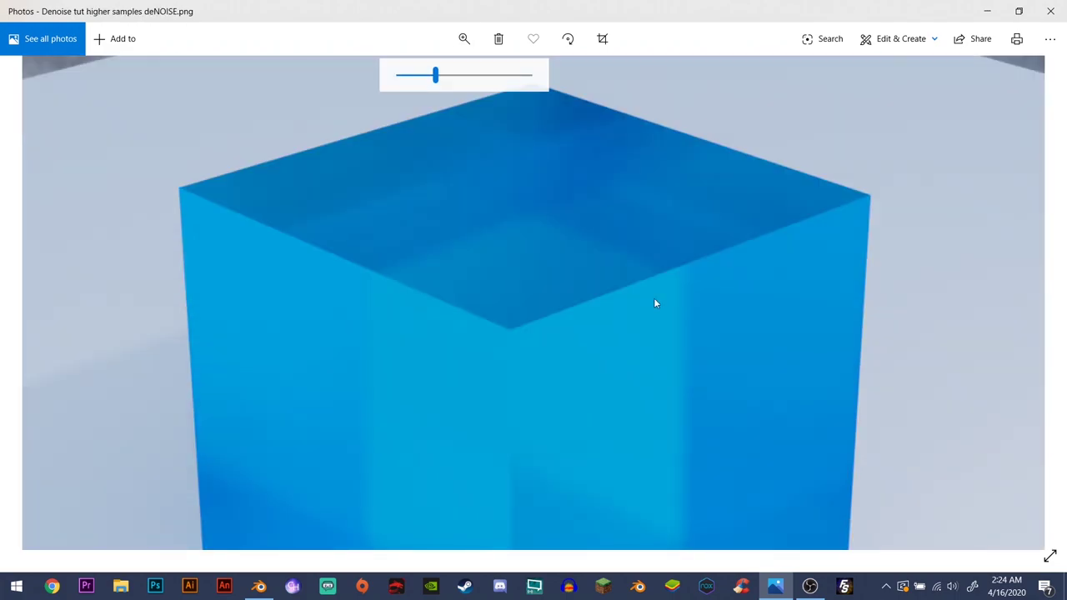
{"action": "scroll", "coordinate": [667, 275], "scroll_direction": "up", "scroll_amount": 2}
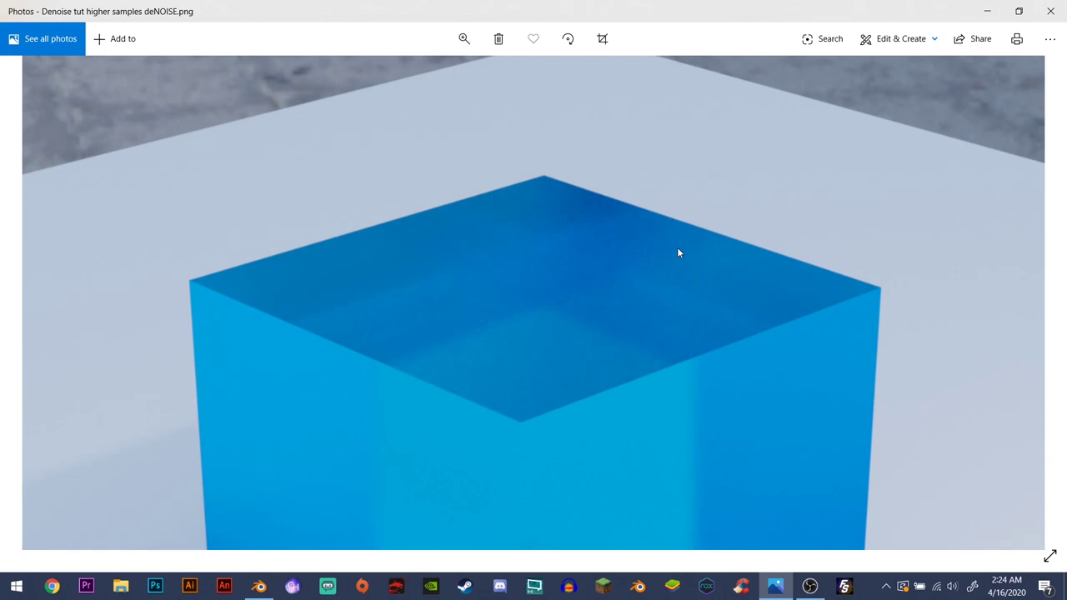
{"action": "scroll", "coordinate": [676, 254], "scroll_direction": "down", "scroll_amount": 3}
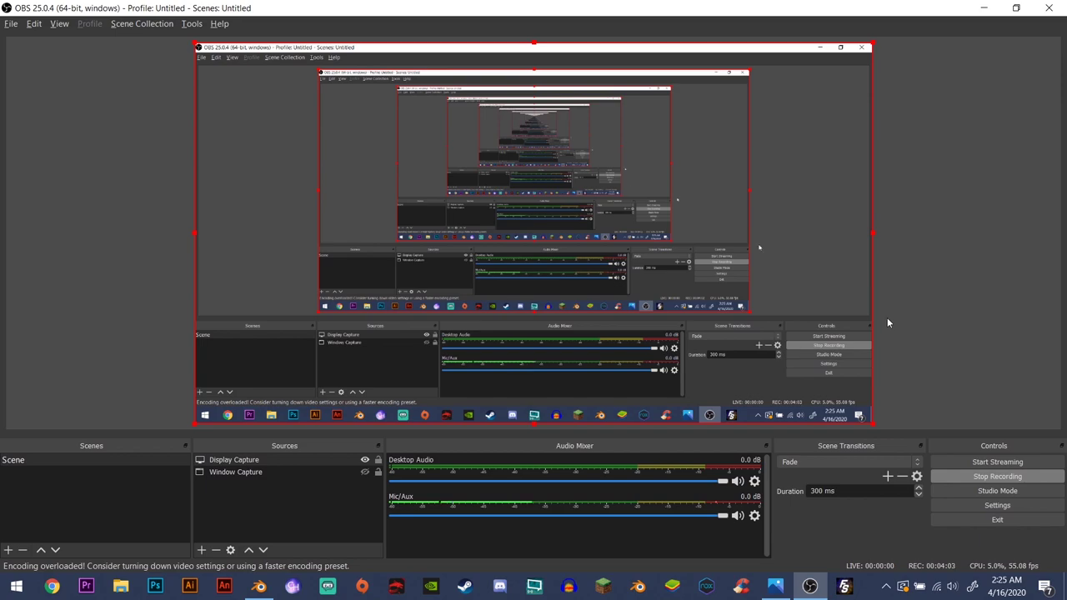
Alt+Tab through the Photos viewer back to the Blender cube scene.
{"action": "key", "text": "alt+Tab"}
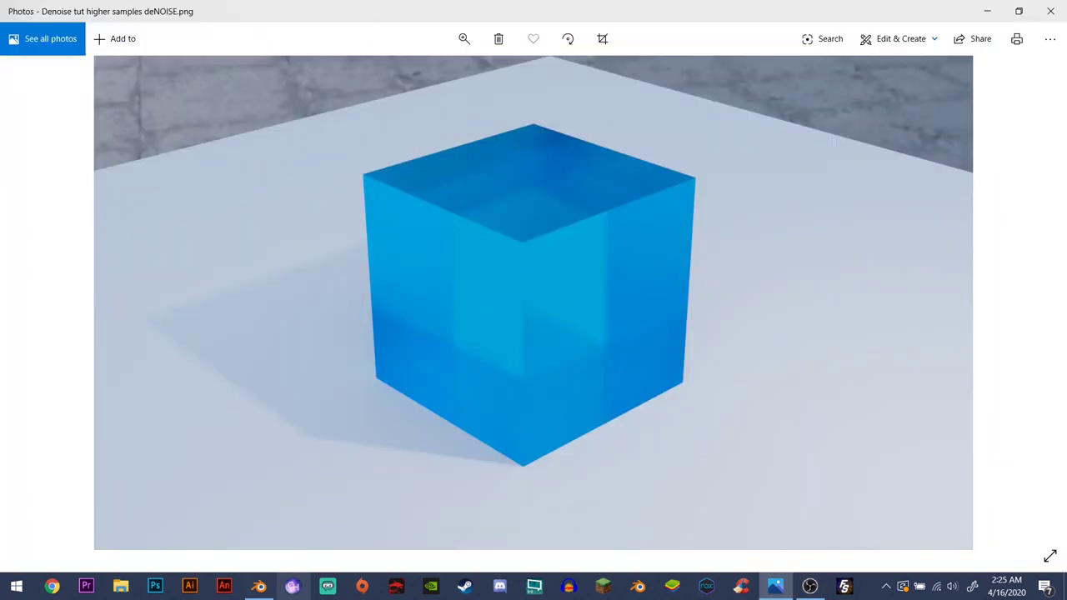
{"action": "key", "text": "alt+Tab"}
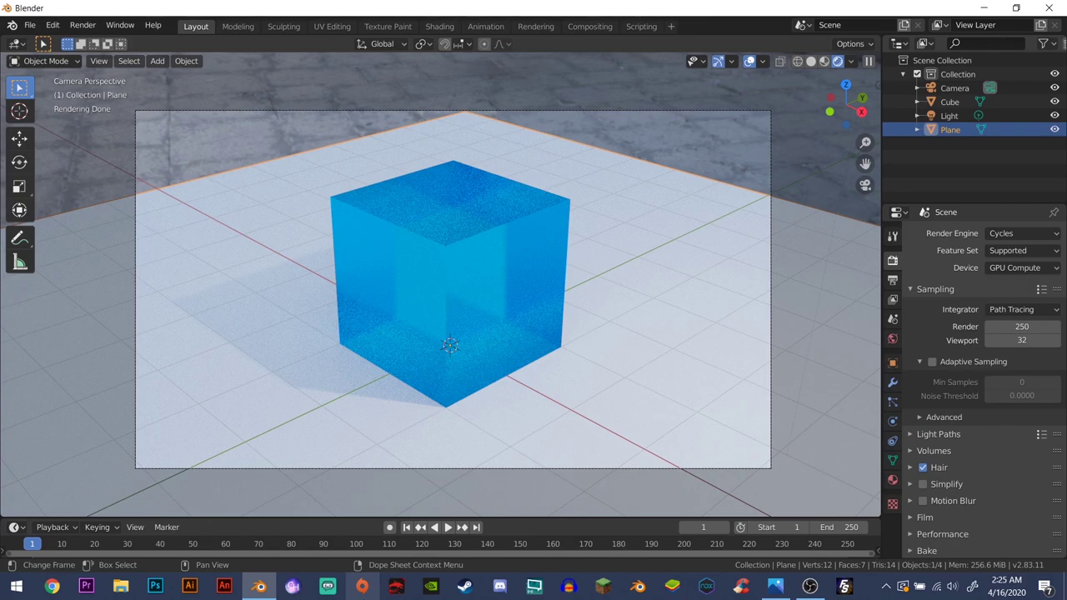